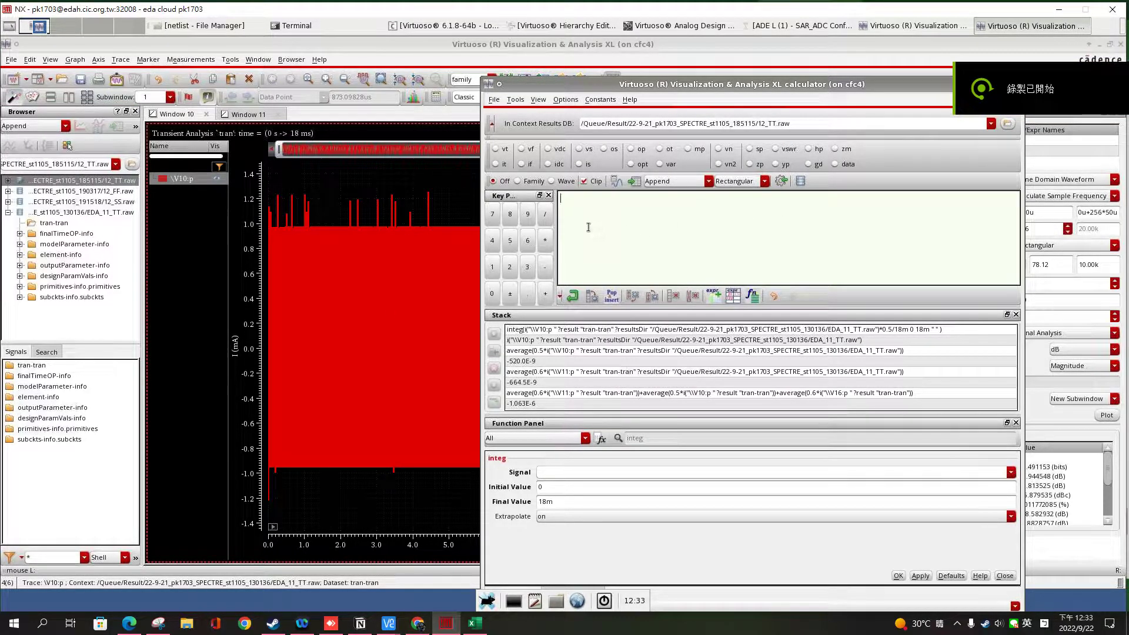
Step: Send the V10:p current trace to the calculator and place the cursor at the buffer start
right_click(180, 185)
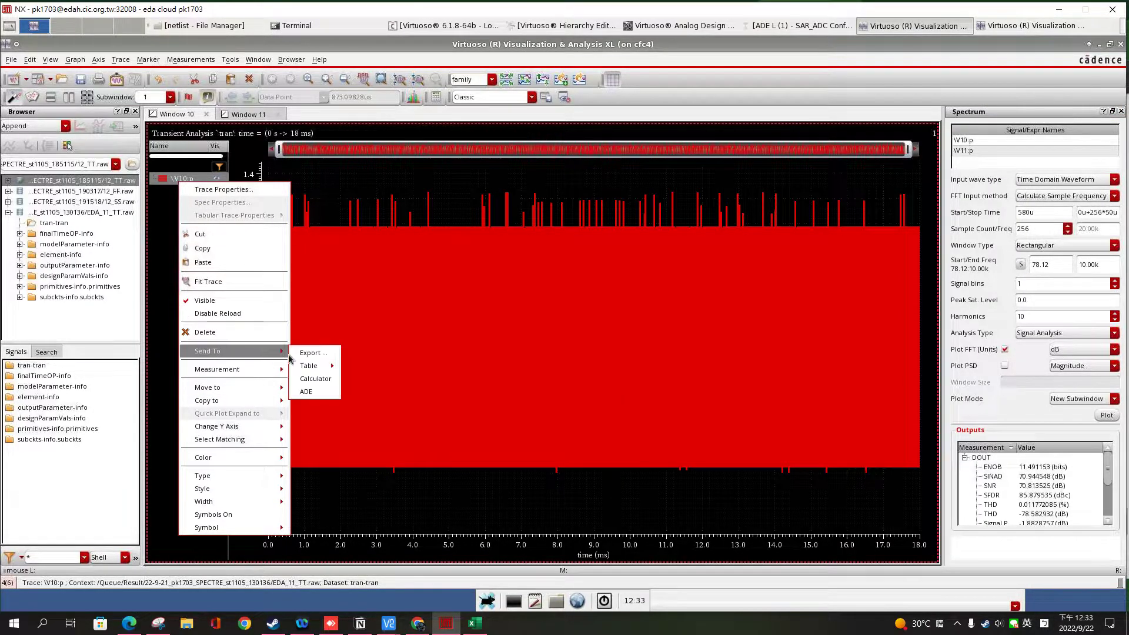
left_click(315, 378)
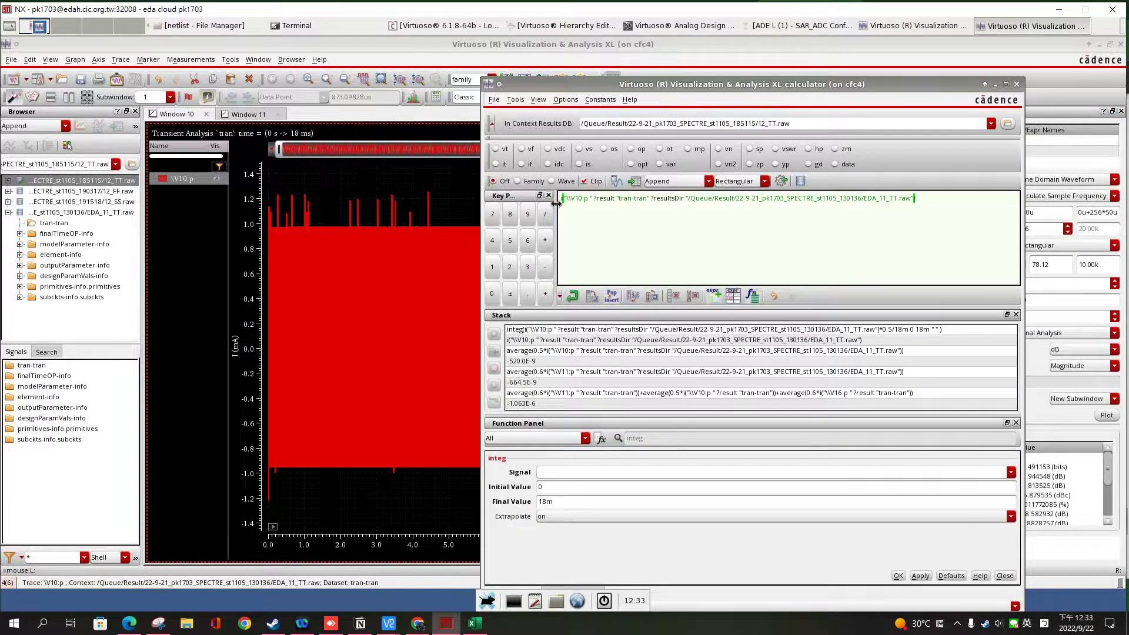
left_click(561, 198)
type("0.5*(")
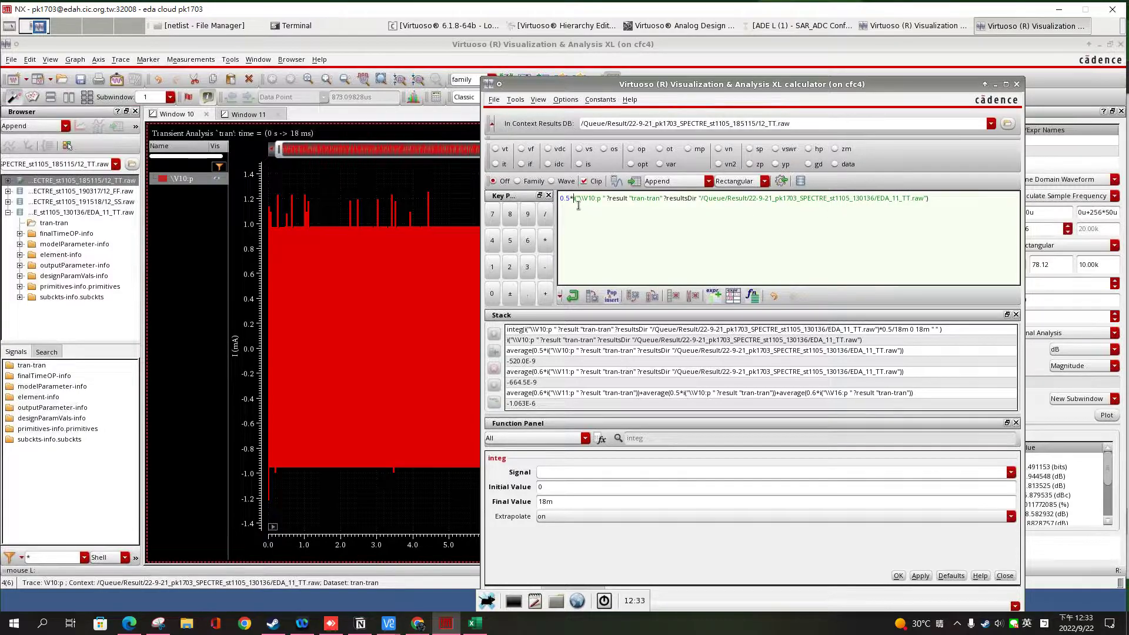
Step: Find 'average' in the Function Panel, wrap the 0.5*(V10:p) expression in it, and select it
left_click(552, 441)
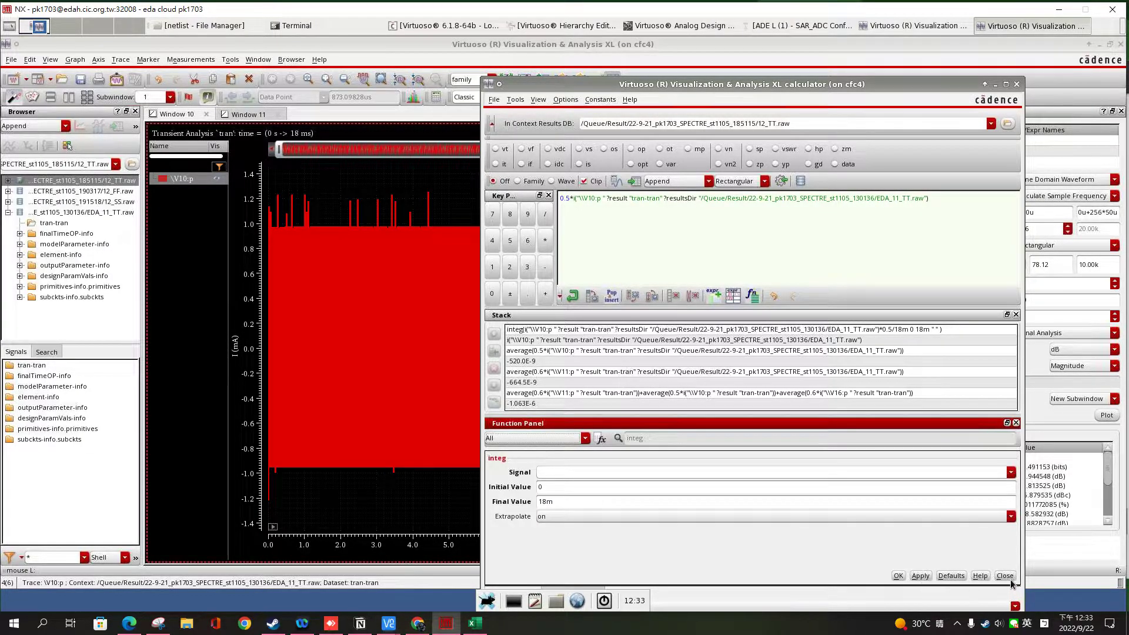
left_click(655, 438)
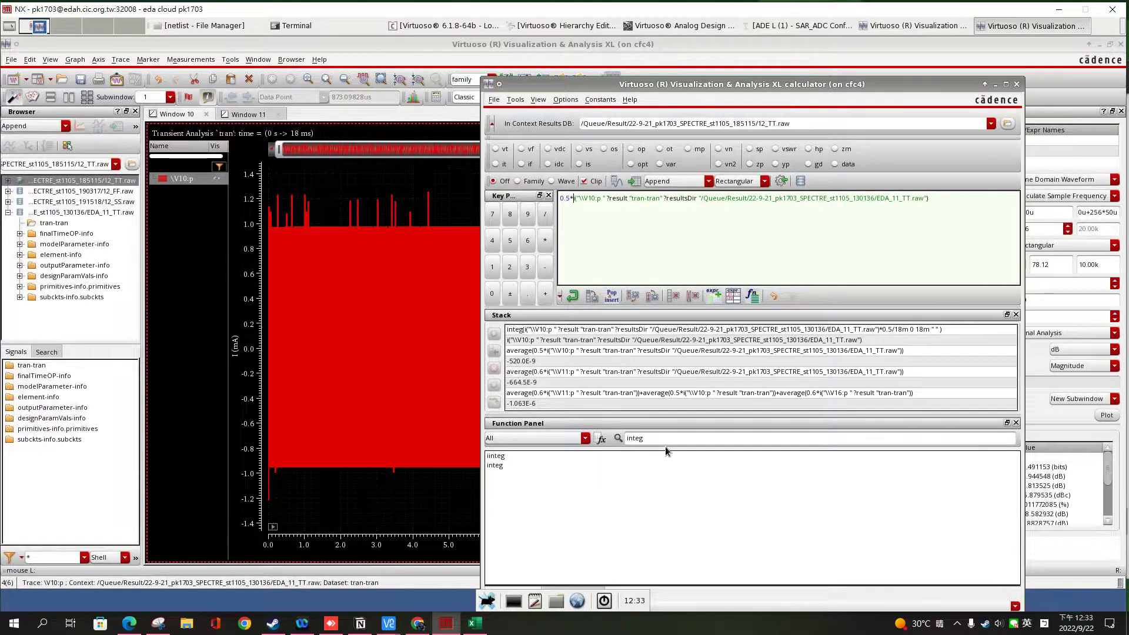
left_click(665, 439)
key("ctrl+a")
type("aver")
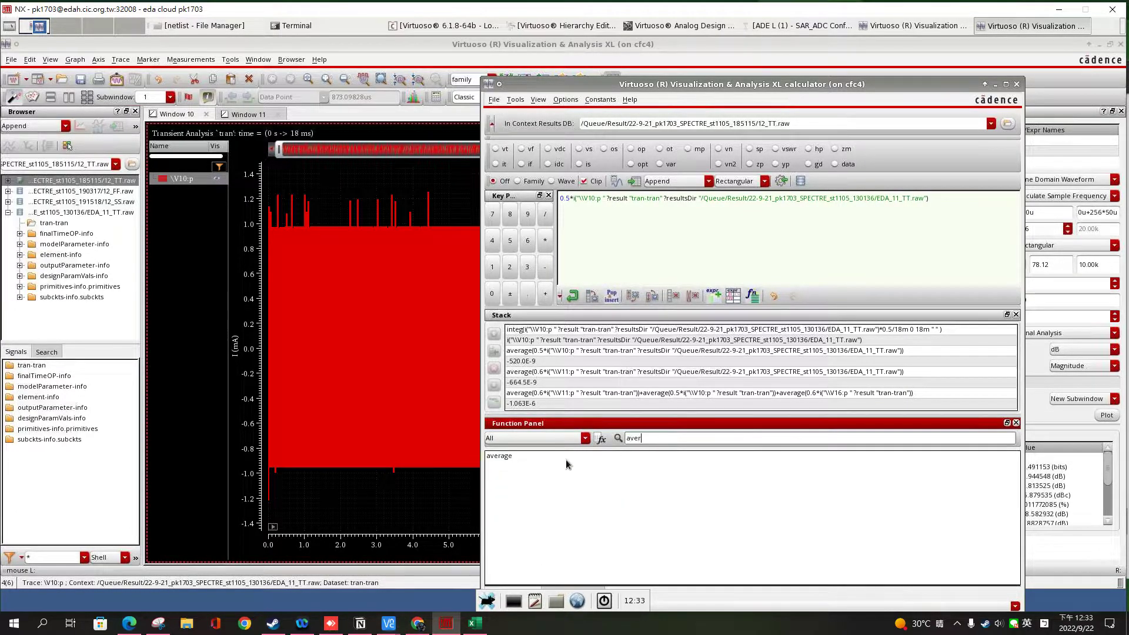
left_click(498, 456)
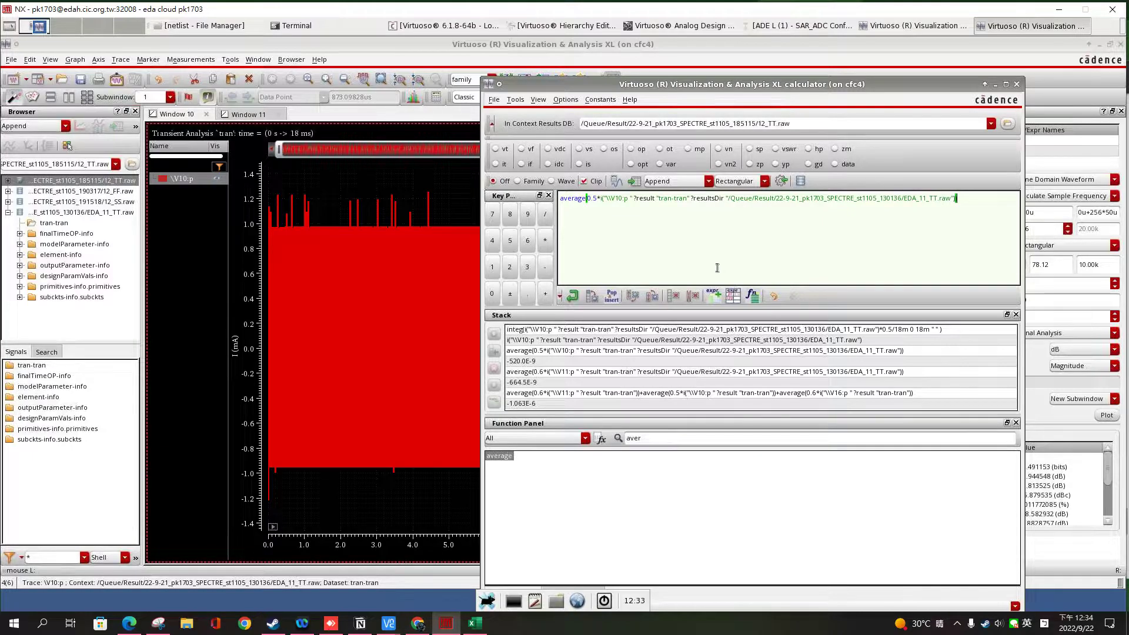
left_click(607, 199)
triple_click(607, 199)
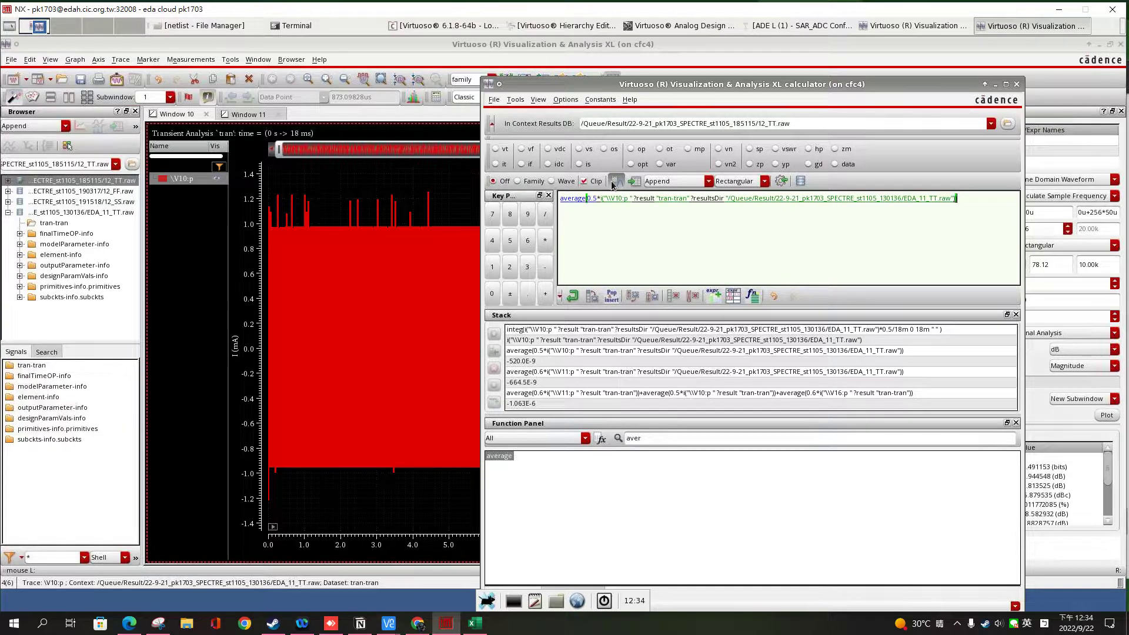
Step: Evaluate the average to -46.91E-9, apply integ from 0 to 18m, and clear the buffer
left_click(615, 184)
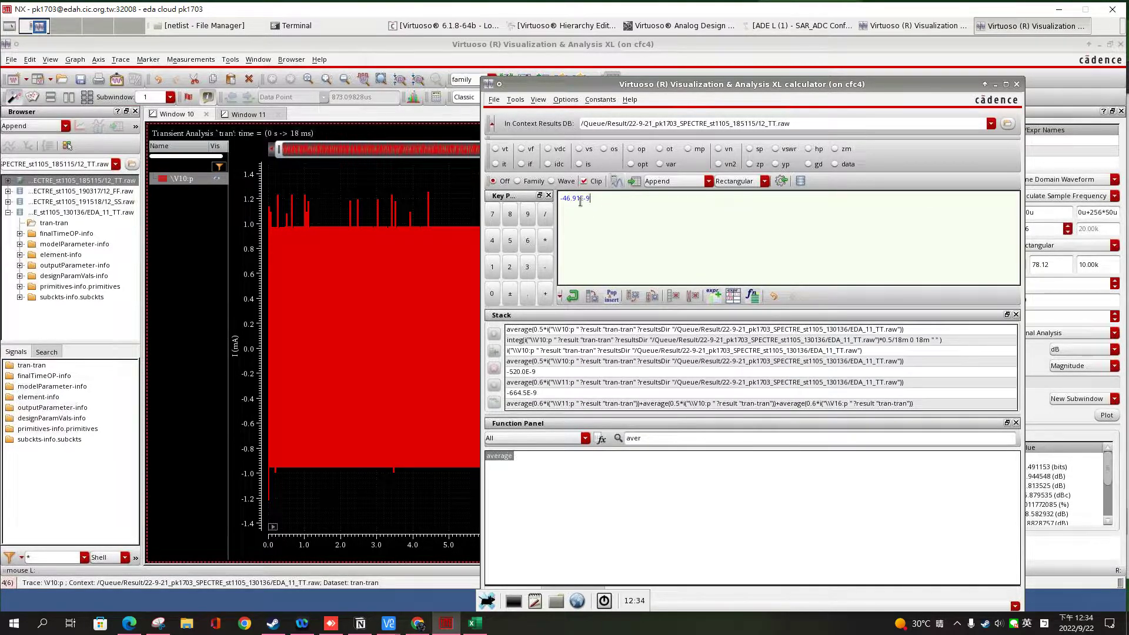
double_click(638, 439)
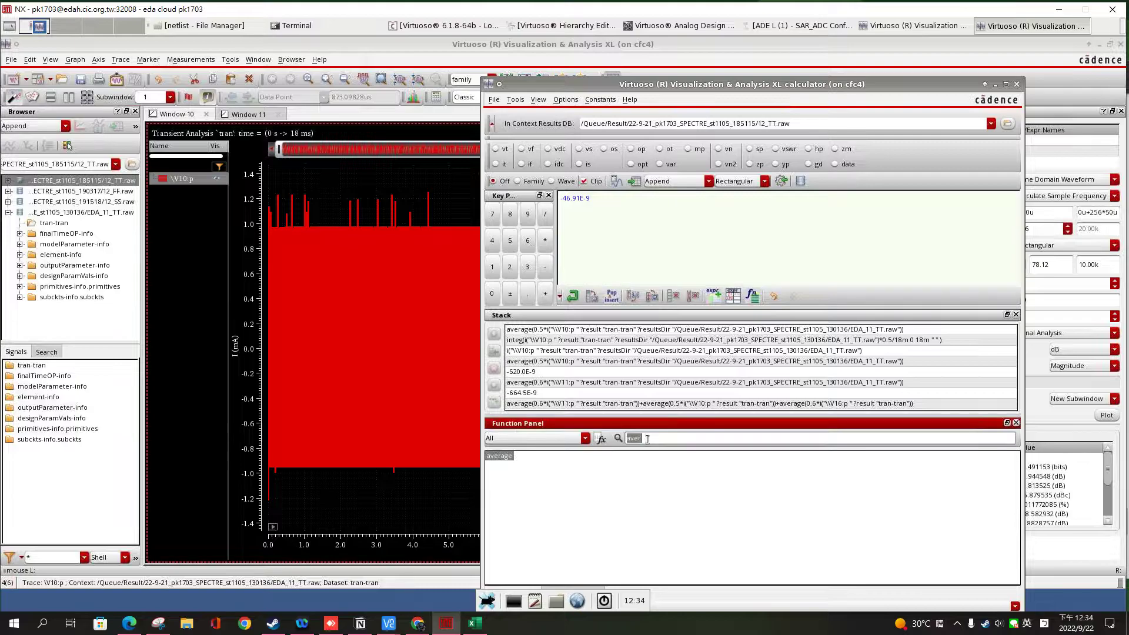
type("inte")
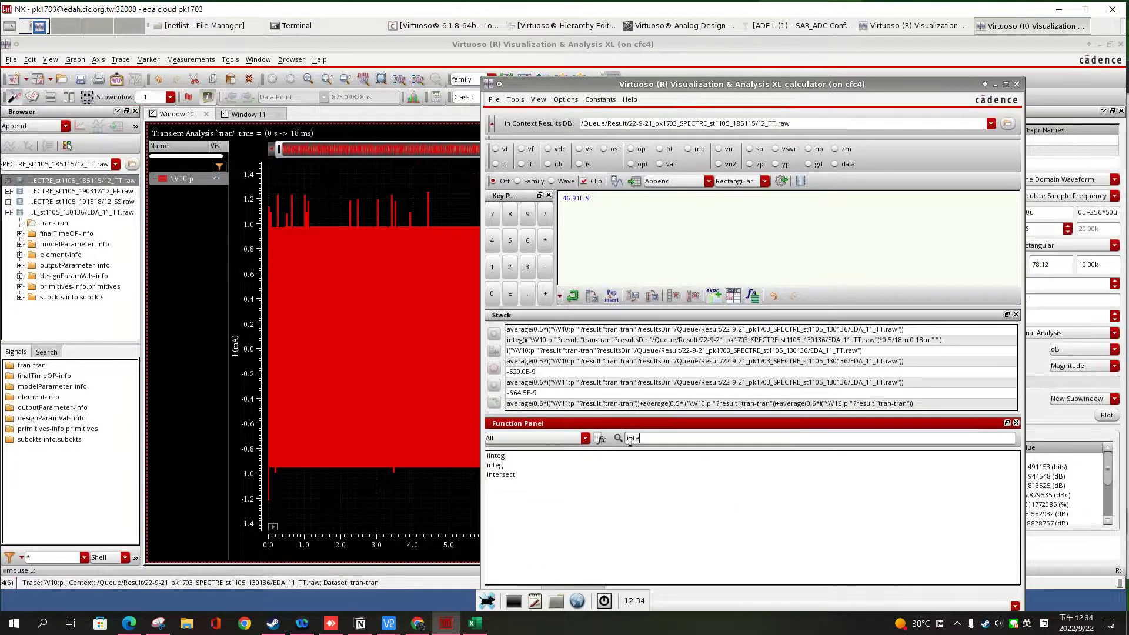
left_click(497, 465)
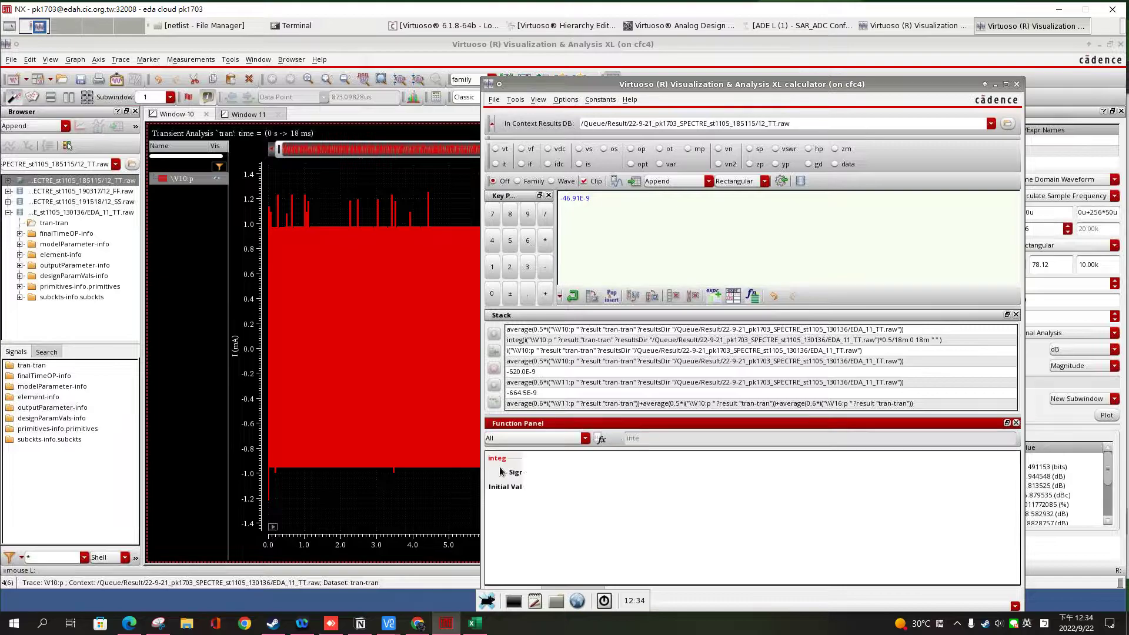
left_click(594, 211)
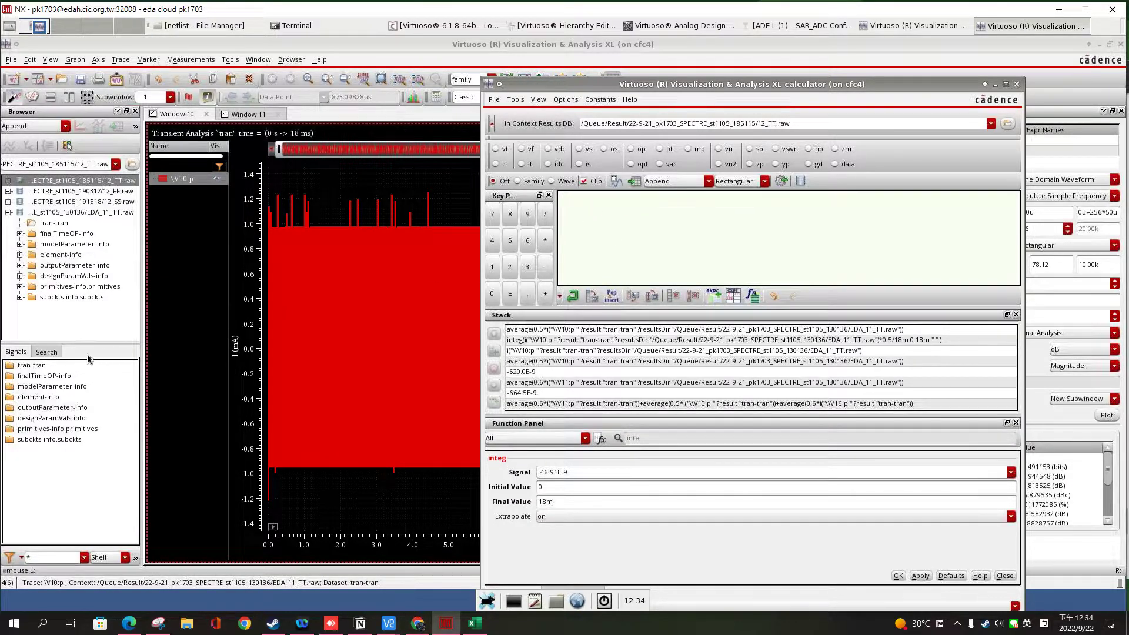
Step: Resend the V10:p current trace from the waveform window legend into the calculator
left_click(163, 199)
right_click(172, 181)
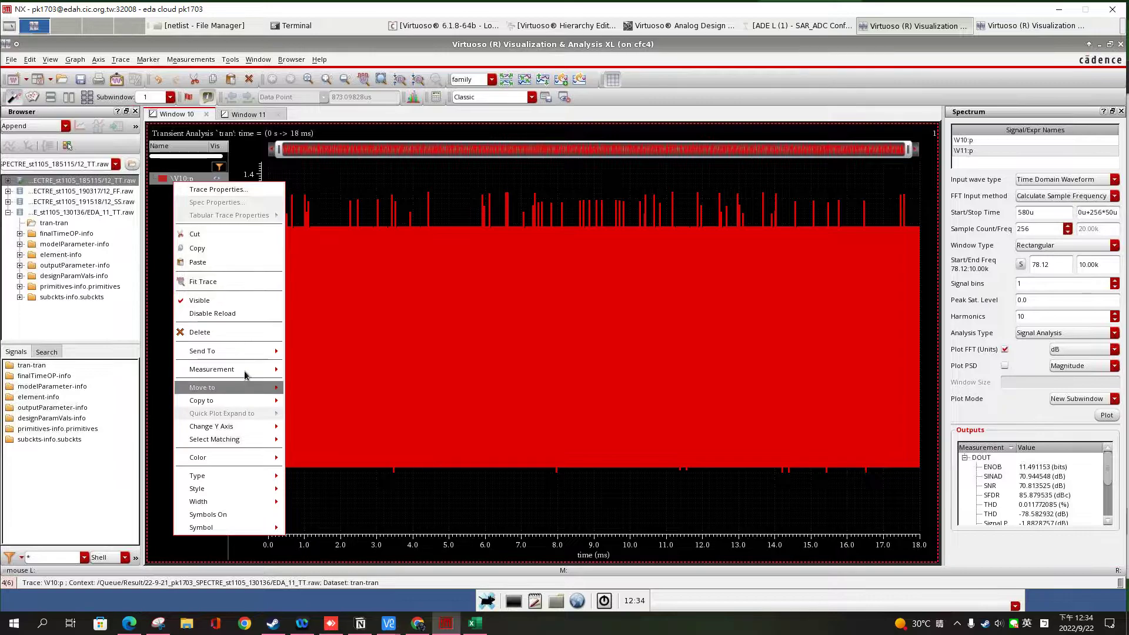
left_click(305, 371)
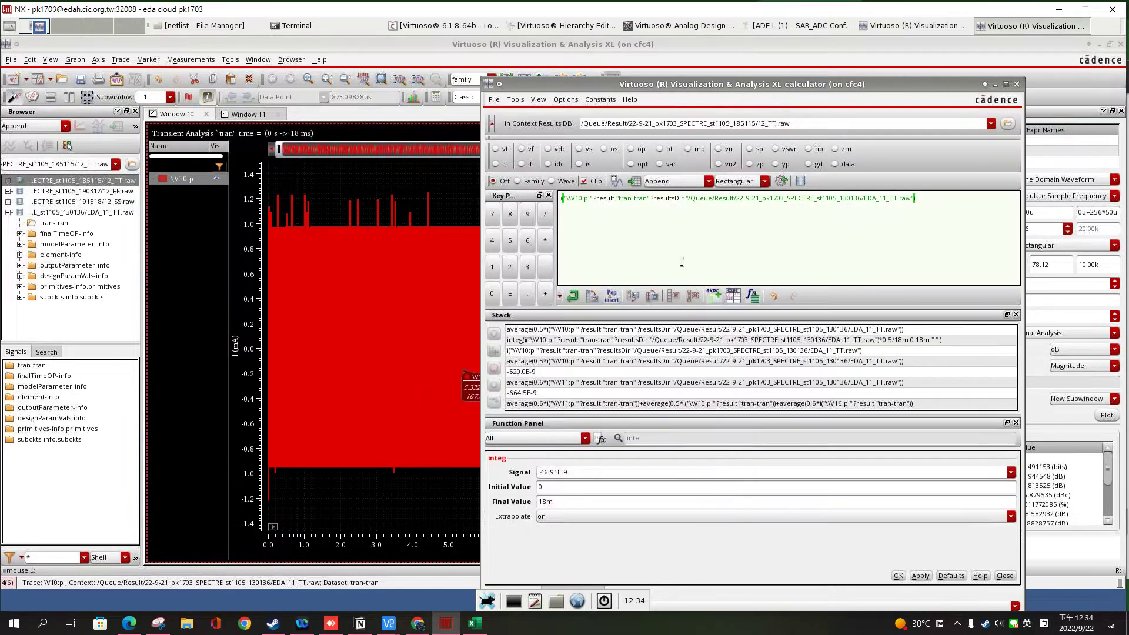